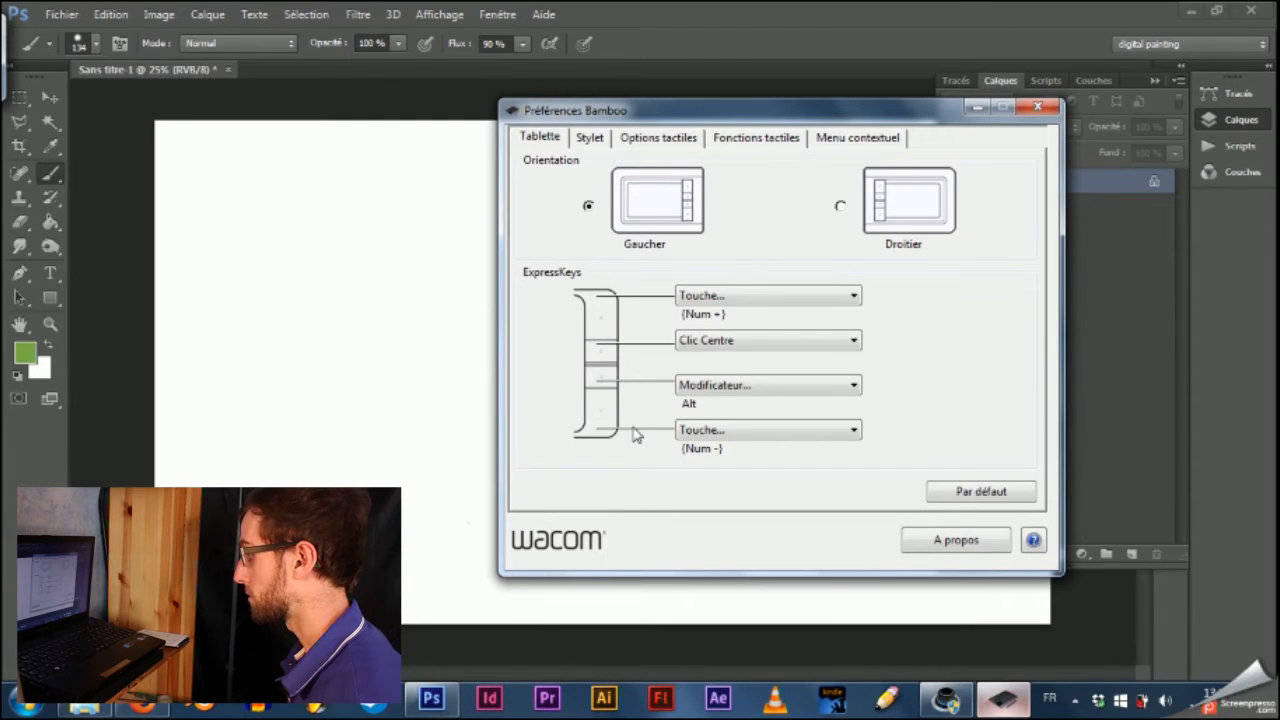
Review the tablet's ExpressKeys options and stylus button assignments, compare them with the undo commands, and minimize the tablet preferences
left_click(728, 296)
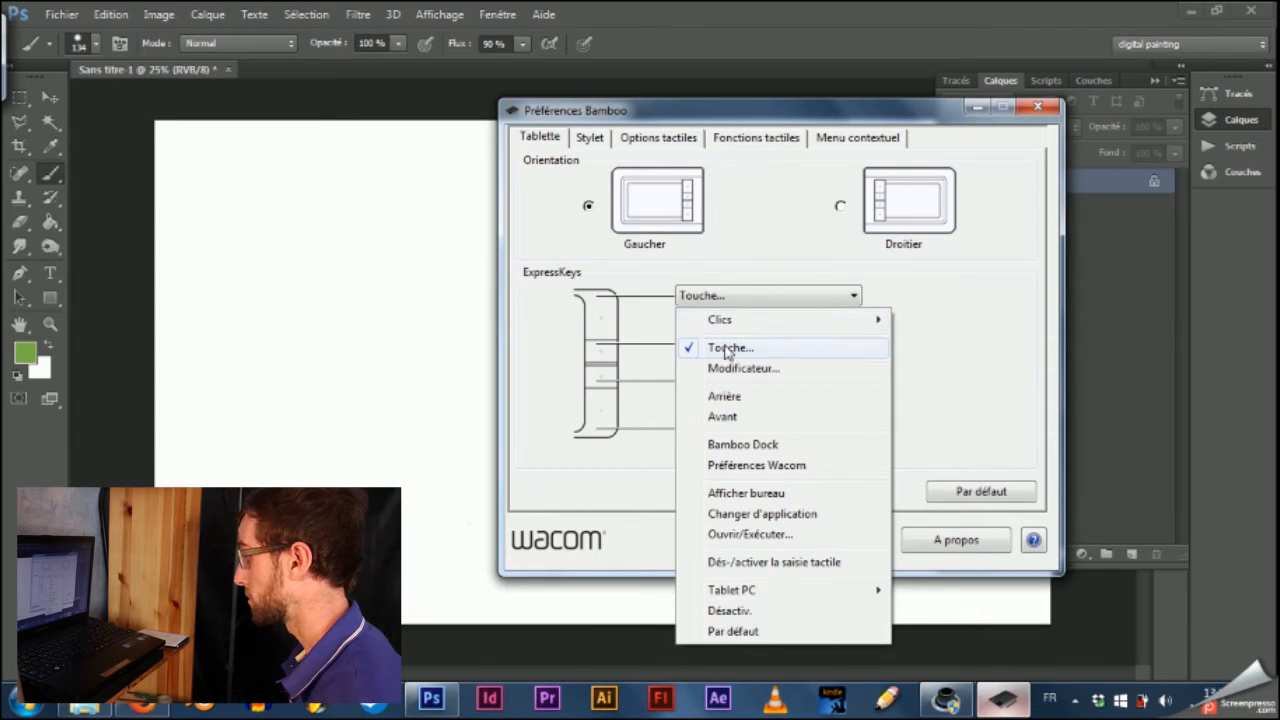
left_click(953, 382)
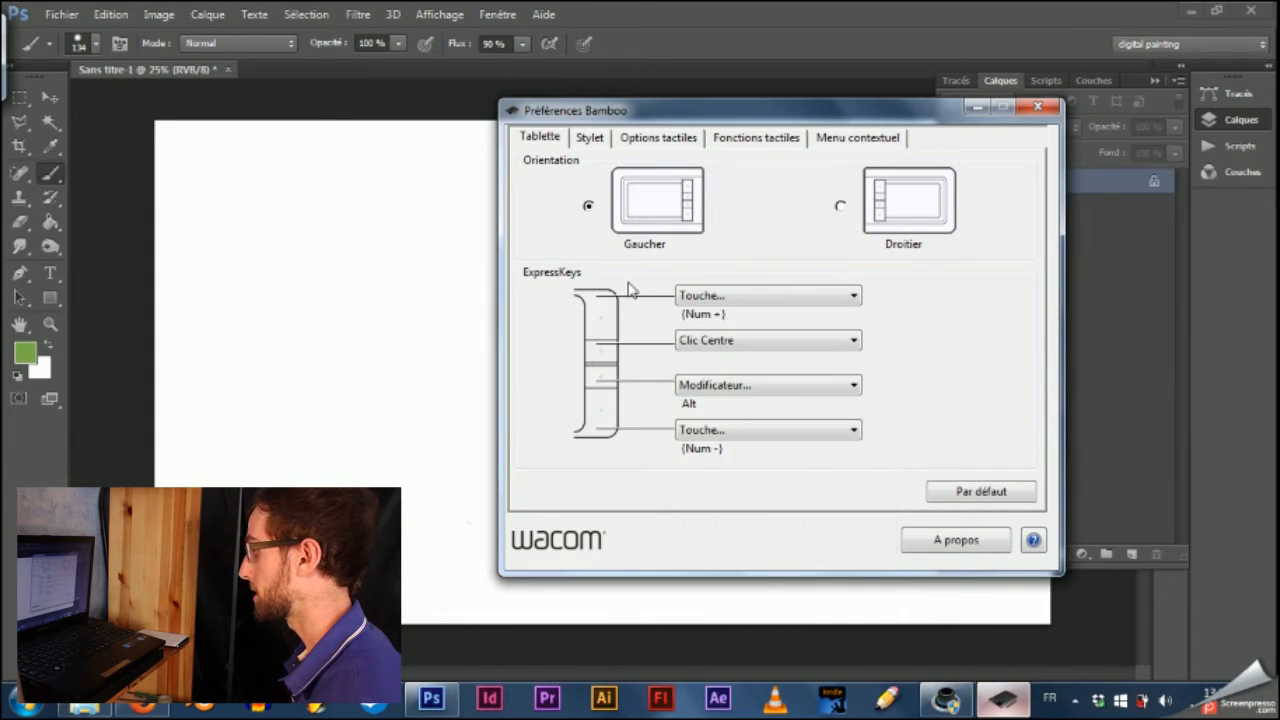
left_click(590, 137)
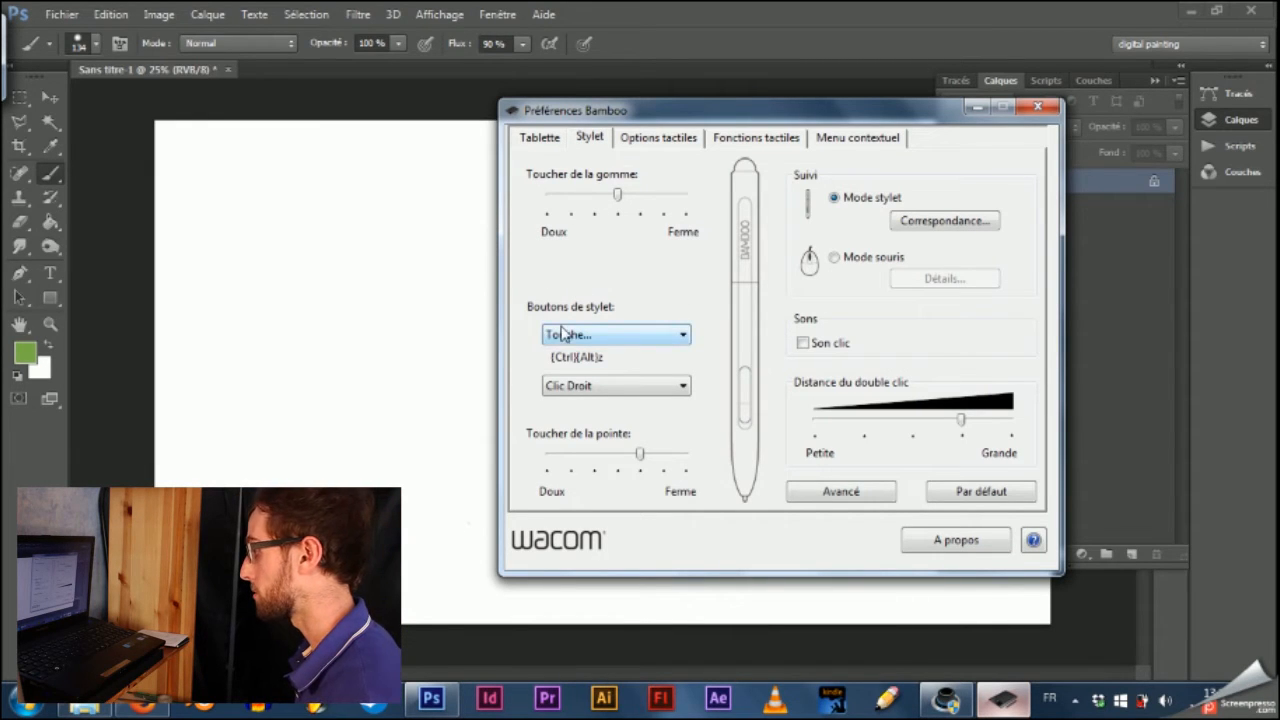
left_click(110, 15)
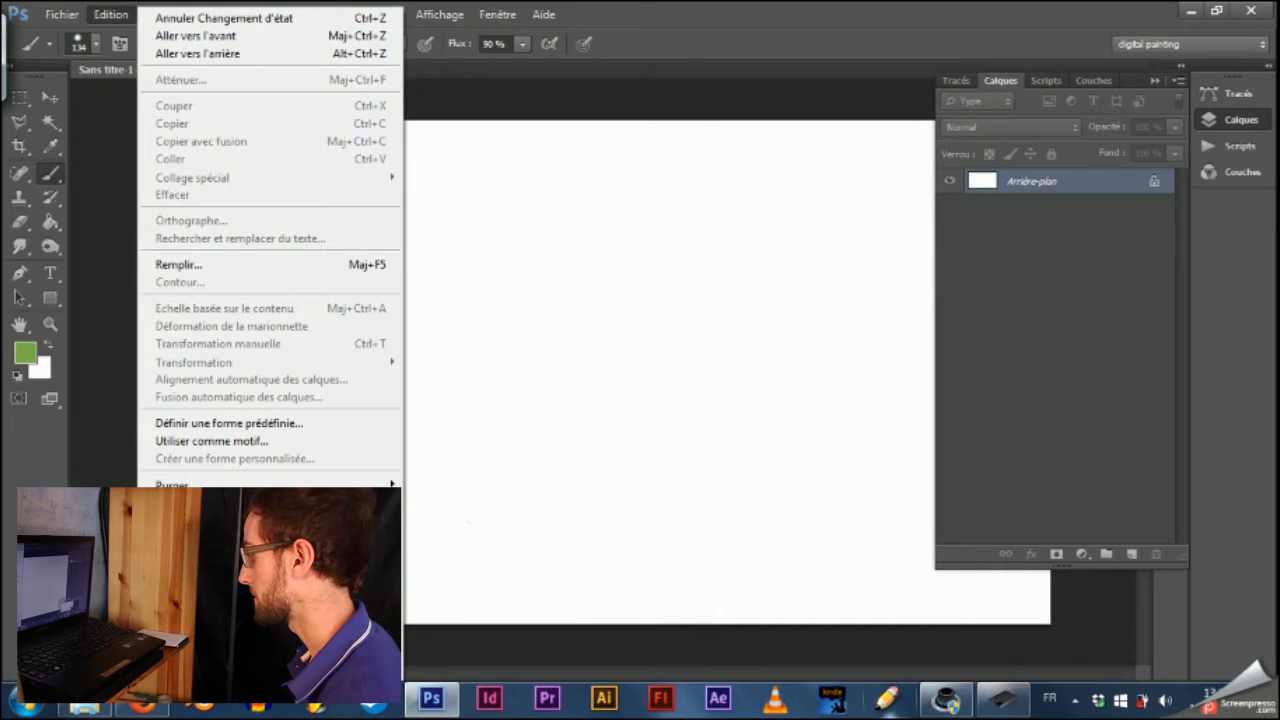
left_click(998, 710)
left_click(1000, 705)
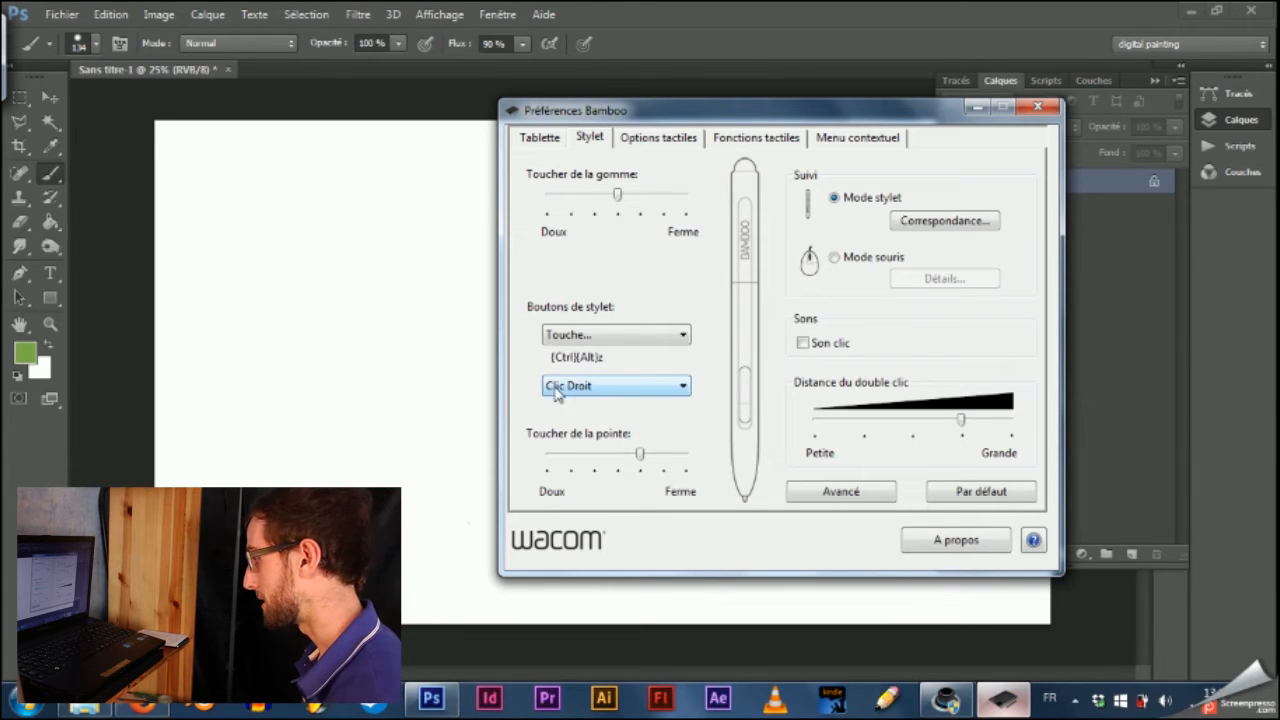
left_click(977, 108)
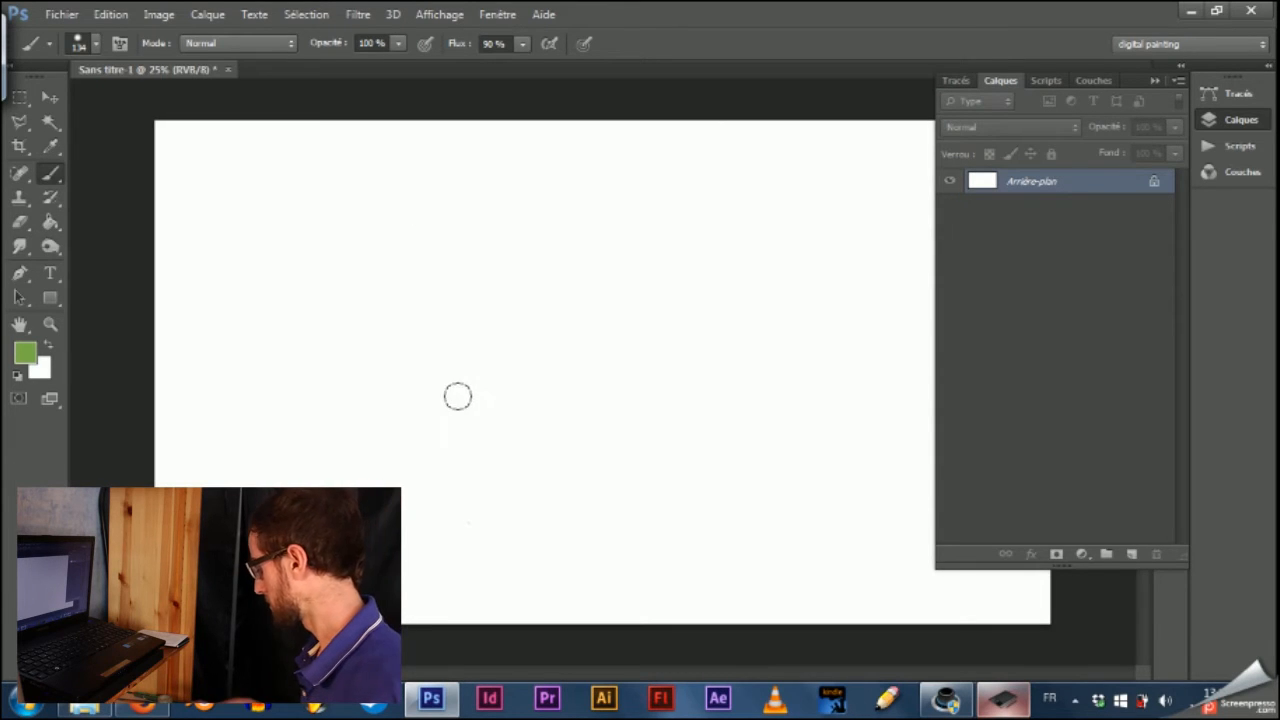
Zoom out and in on the blank canvas, ending at 25 % magnification
key("ctrl+minus")
key("ctrl+minus")
key("ctrl+minus")
key("ctrl+plus")
key("ctrl+plus")
key("ctrl+plus")
key("ctrl+plus")
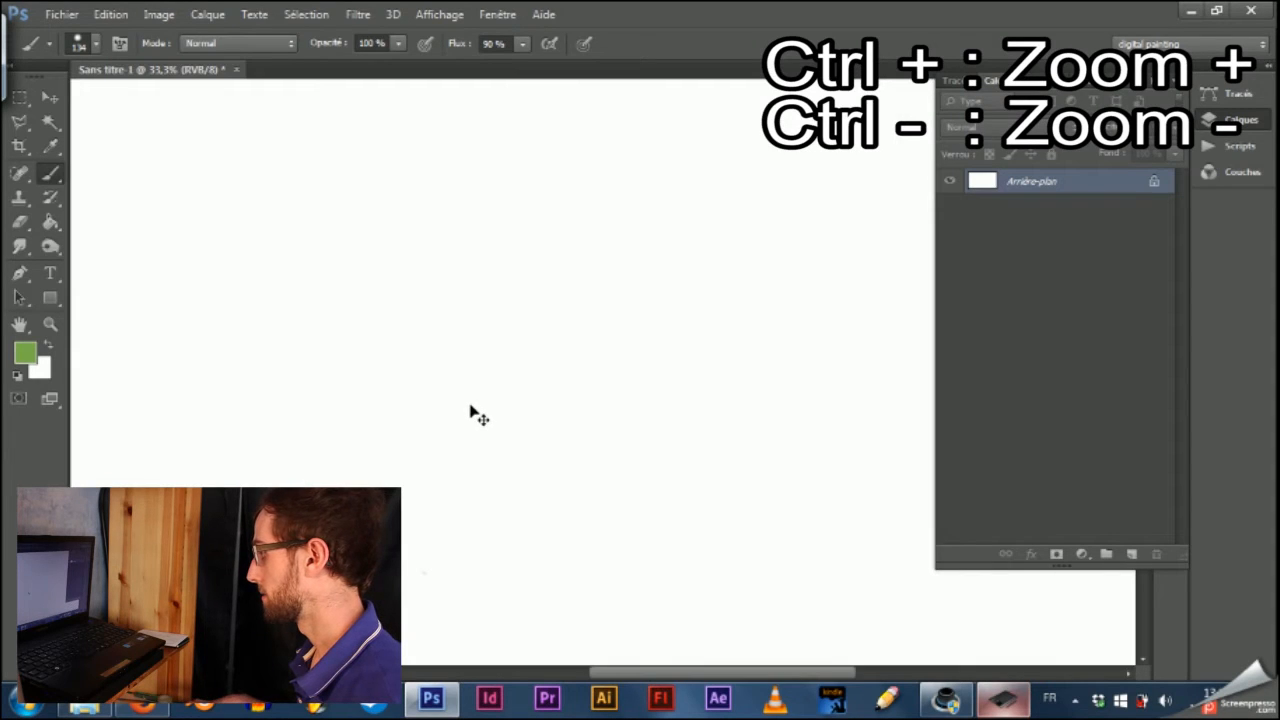
key("ctrl+minus")
key("ctrl+minus")
key("ctrl+plus")
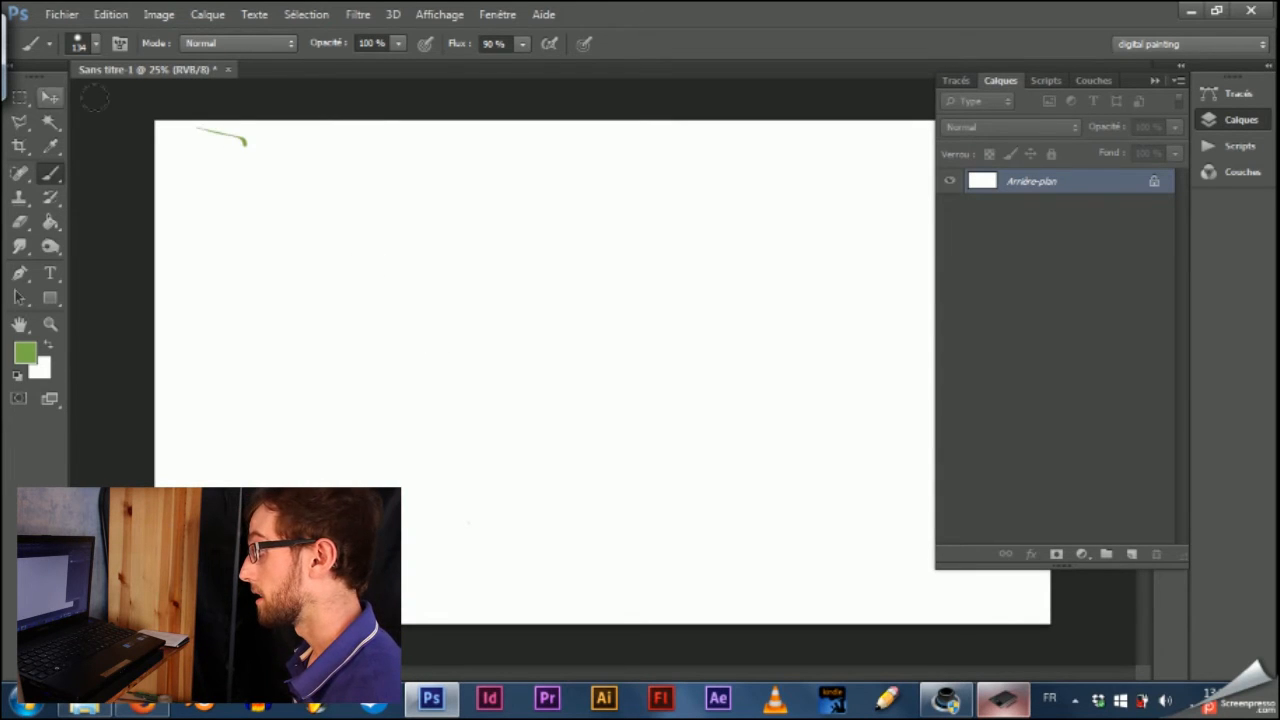
Paint a wavy green stroke across the upper canvas with the Brush and remove it with the Eraser
left_click(52, 98)
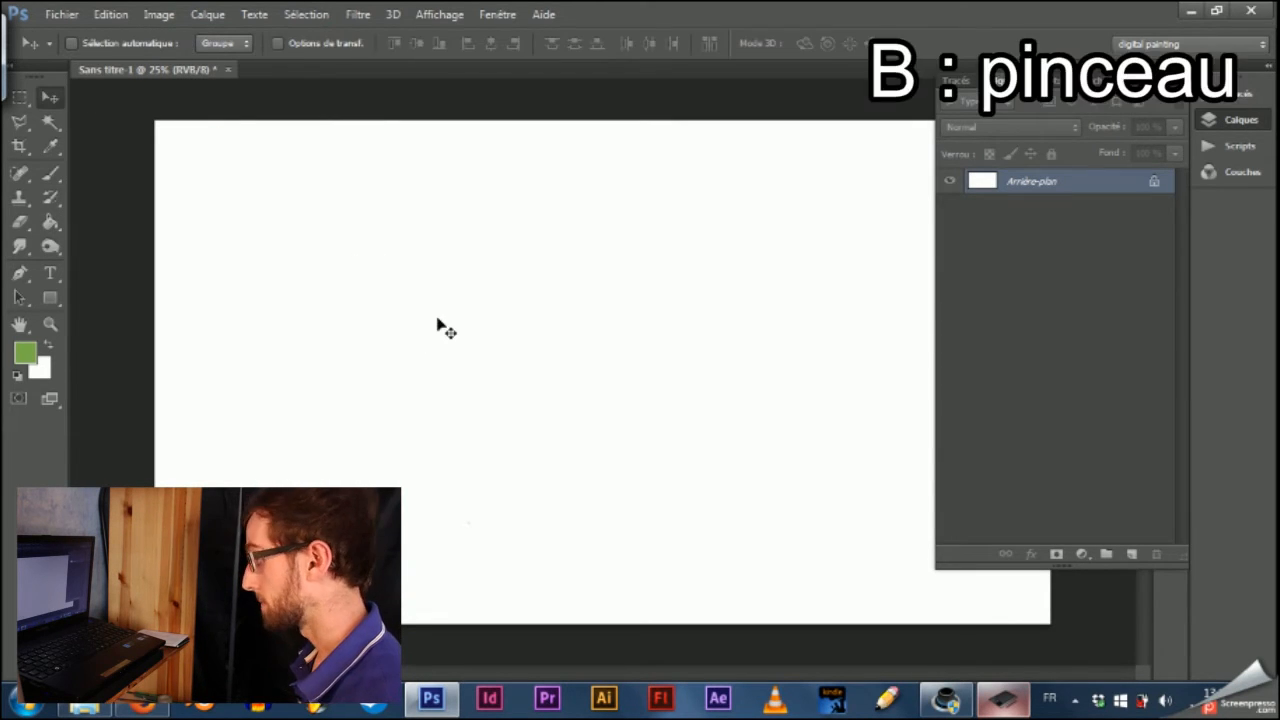
key("b")
mouse_move(269, 214)
left_mouse_down()
mouse_move(362, 258)
mouse_move(497, 229)
mouse_move(617, 306)
left_mouse_up()
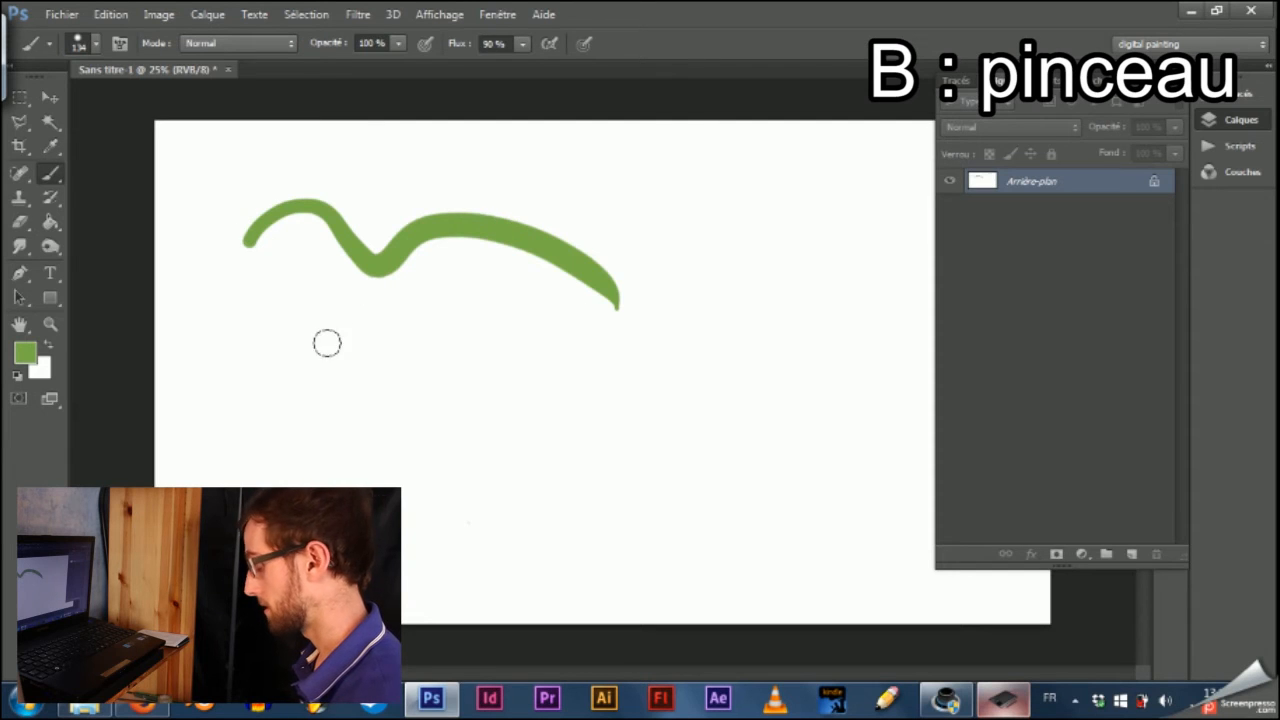
key("e")
mouse_move(228, 231)
left_mouse_down()
mouse_move(335, 215)
mouse_move(608, 281)
left_mouse_up()
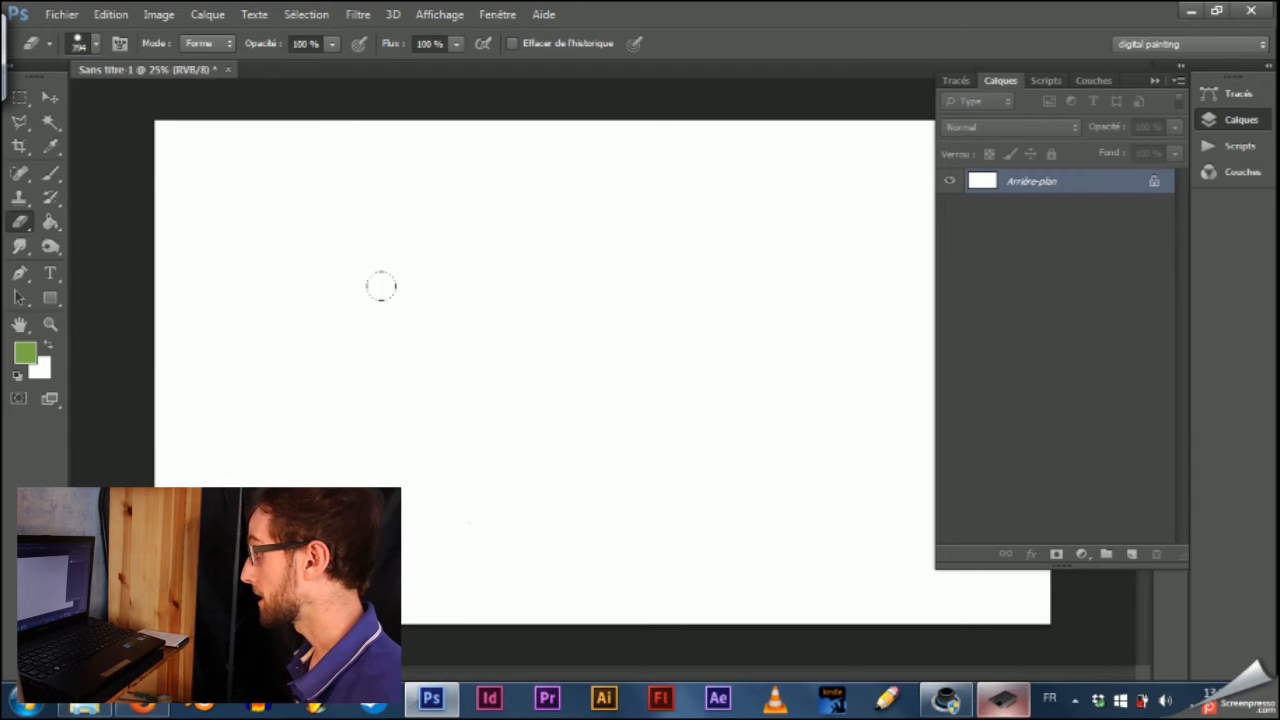
Disable the brush's Dynamique de forme and paint three parallel uniform-width green strokes in the canvas's upper-left area
key("F5")
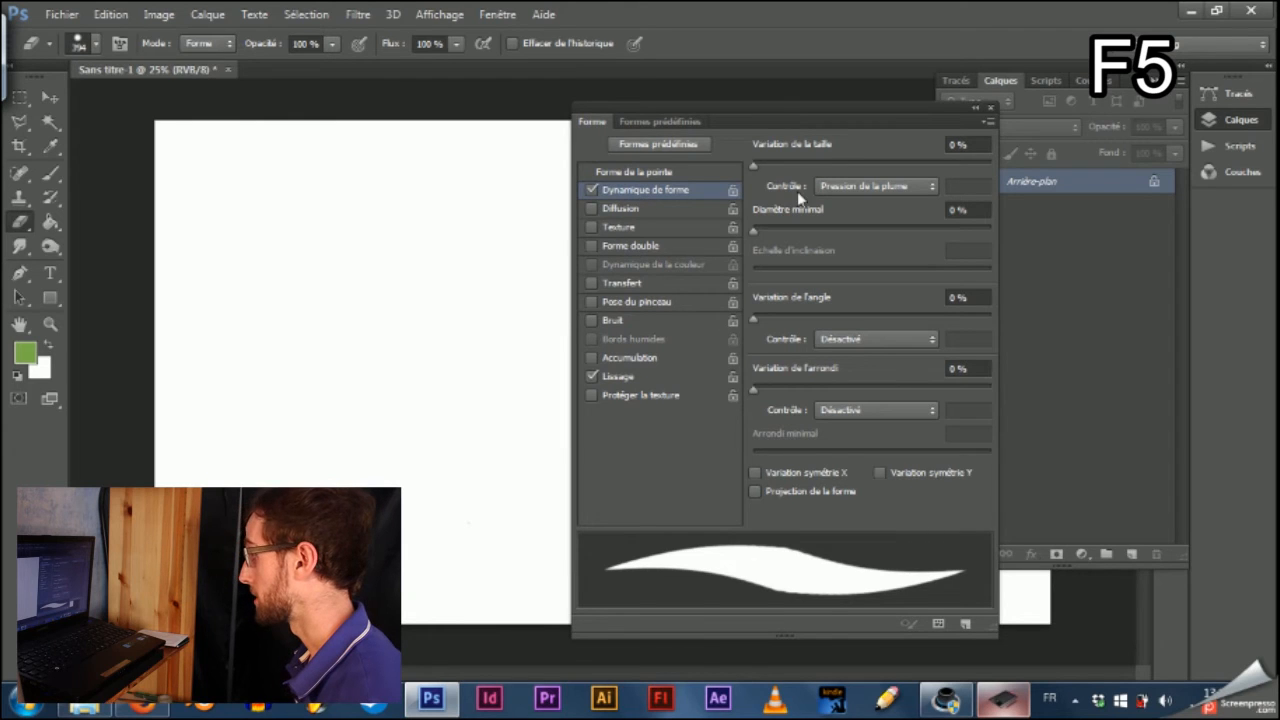
left_click(588, 192)
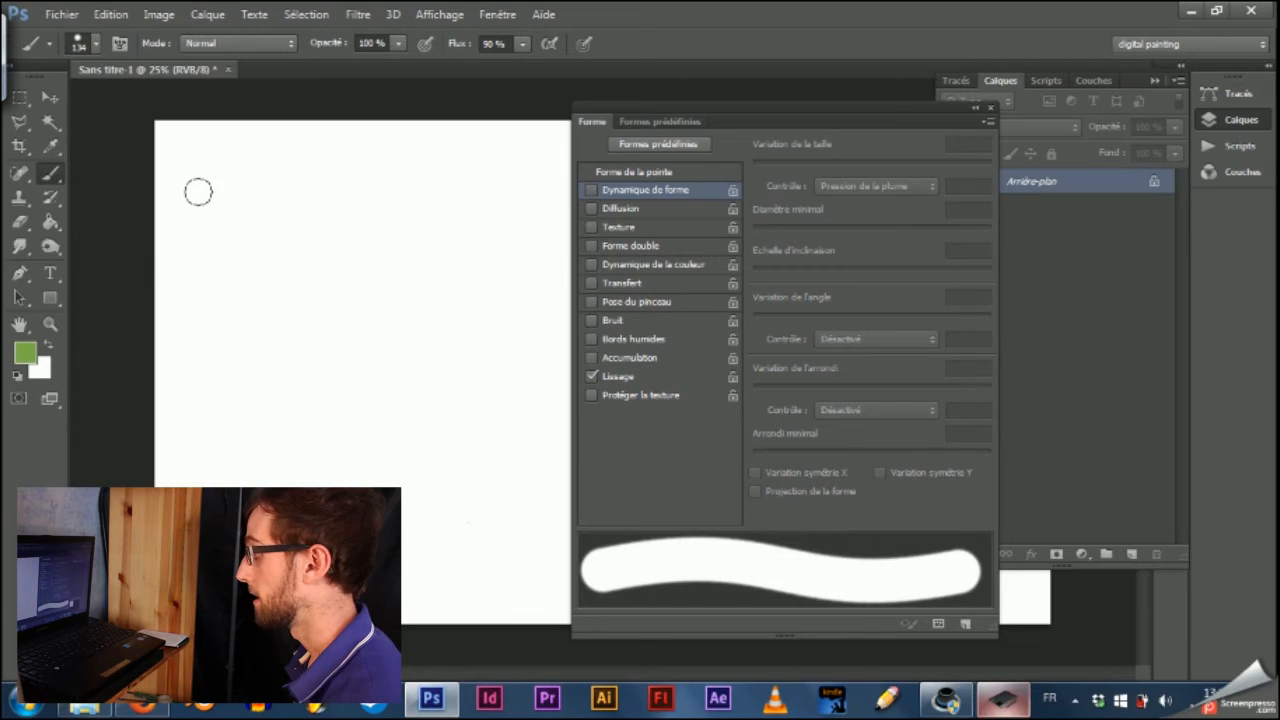
left_click_drag(180, 178, 368, 188)
left_click_drag(180, 224, 362, 237)
left_click_drag(182, 262, 366, 284)
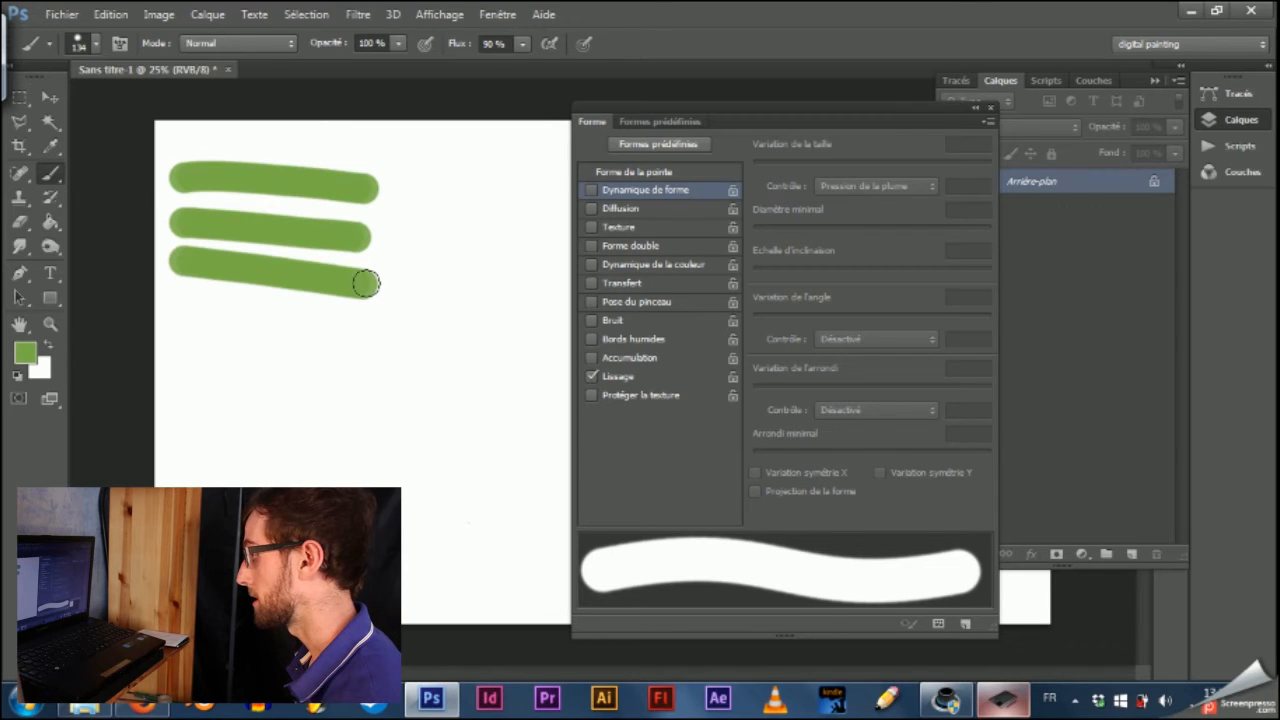
Enable Dynamique de forme again, paint a pressure-varied wavy stroke below the straight ones, and close the brush settings
left_click(591, 190)
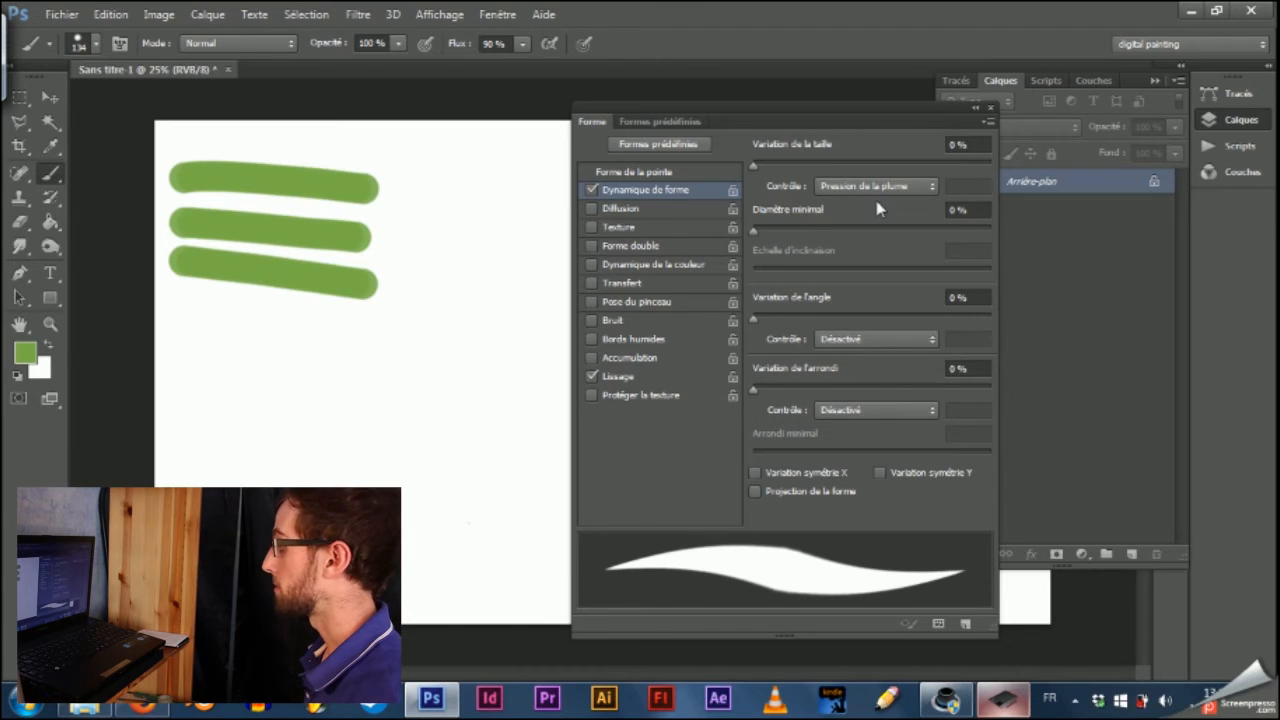
mouse_move(197, 431)
left_mouse_down()
mouse_move(240, 409)
mouse_move(277, 360)
mouse_move(342, 380)
mouse_move(397, 315)
mouse_move(438, 333)
mouse_move(451, 306)
mouse_move(434, 270)
mouse_move(473, 265)
mouse_move(453, 219)
mouse_move(497, 211)
left_mouse_up()
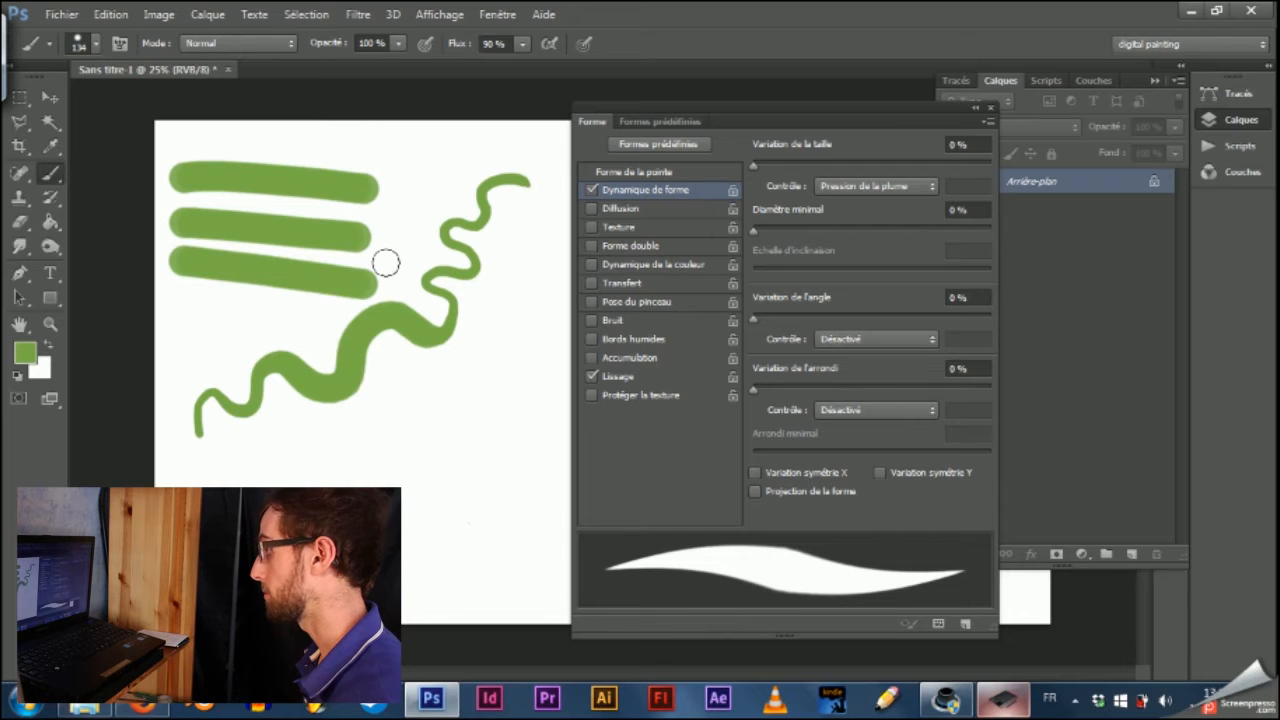
left_click(991, 108)
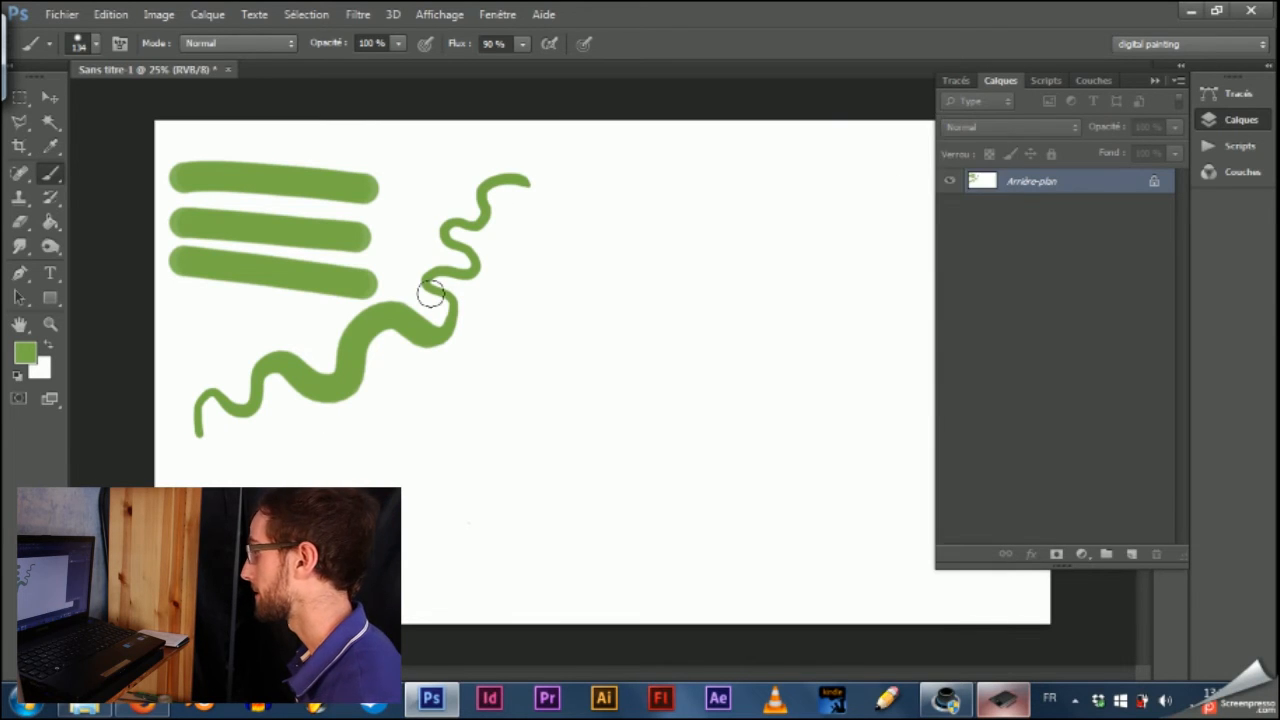
Undo the wavy stroke and the three straight strokes to clear the canvas
key("ctrl+alt+z")
key("ctrl+alt+z")
key("ctrl+alt+z")
key("ctrl+alt+z")
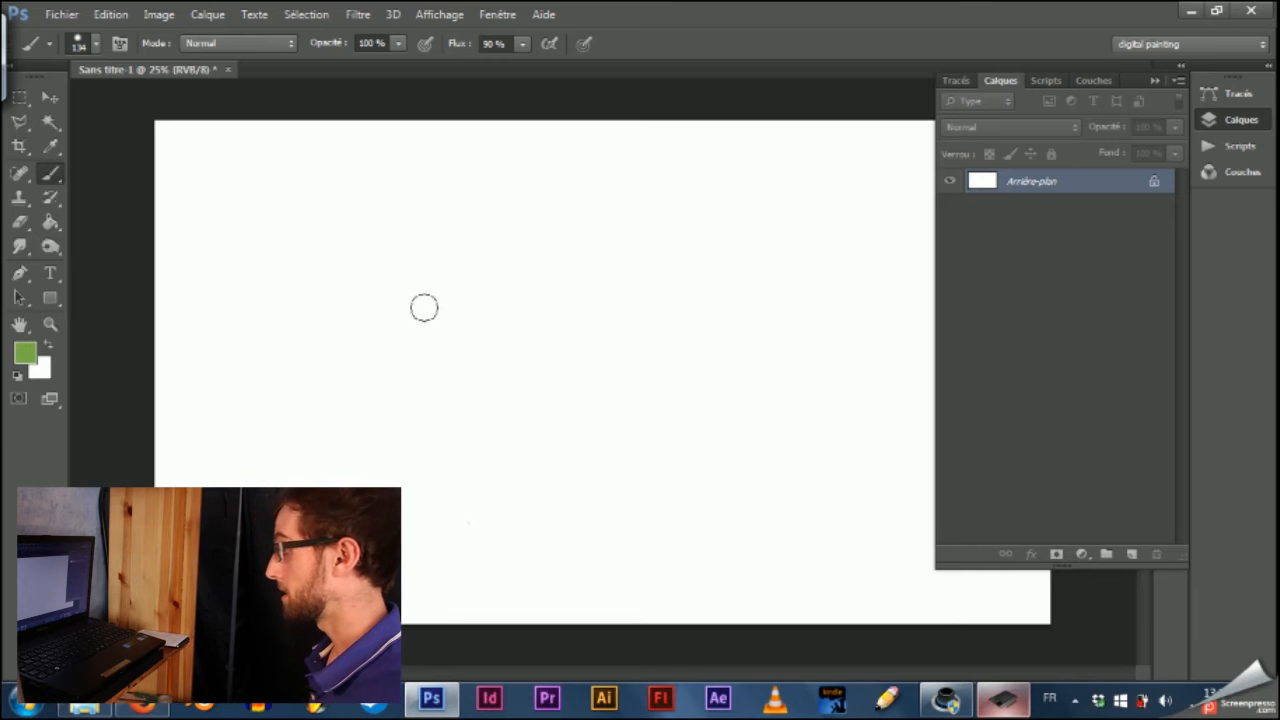
Reduce the brush size to 63 px
left_click(93, 47)
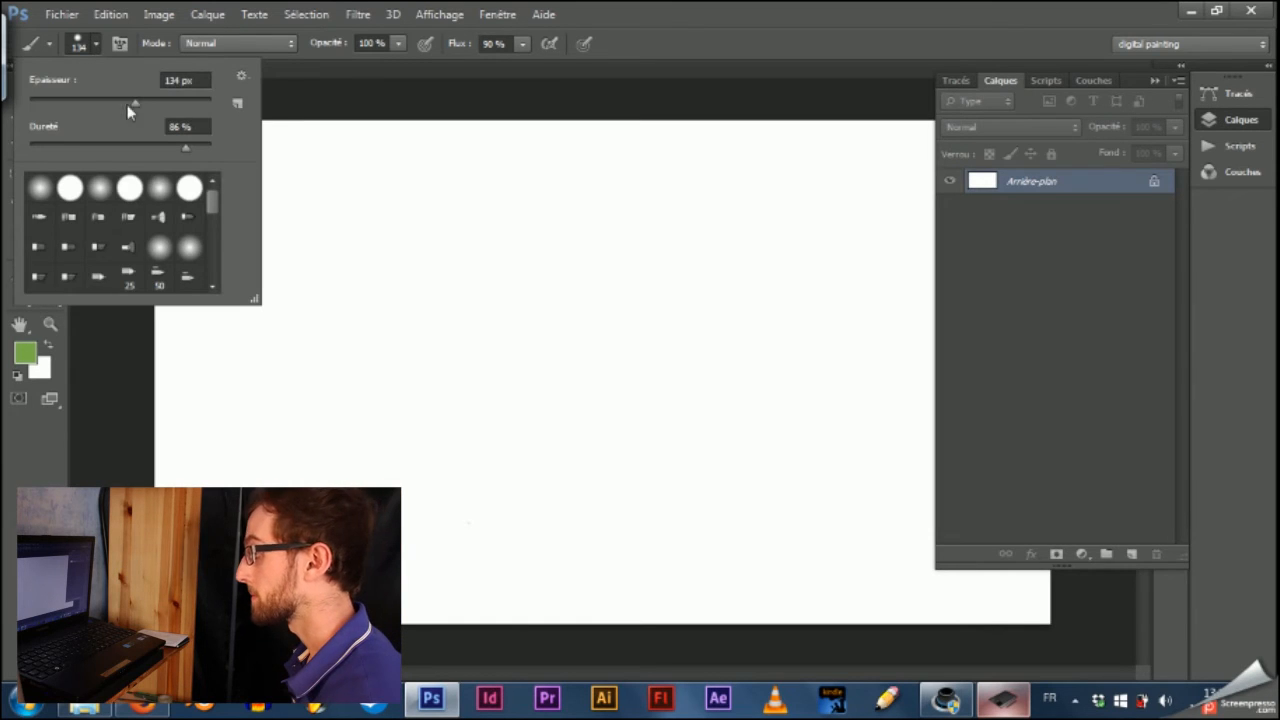
left_click_drag(131, 102, 86, 112)
left_click(354, 95)
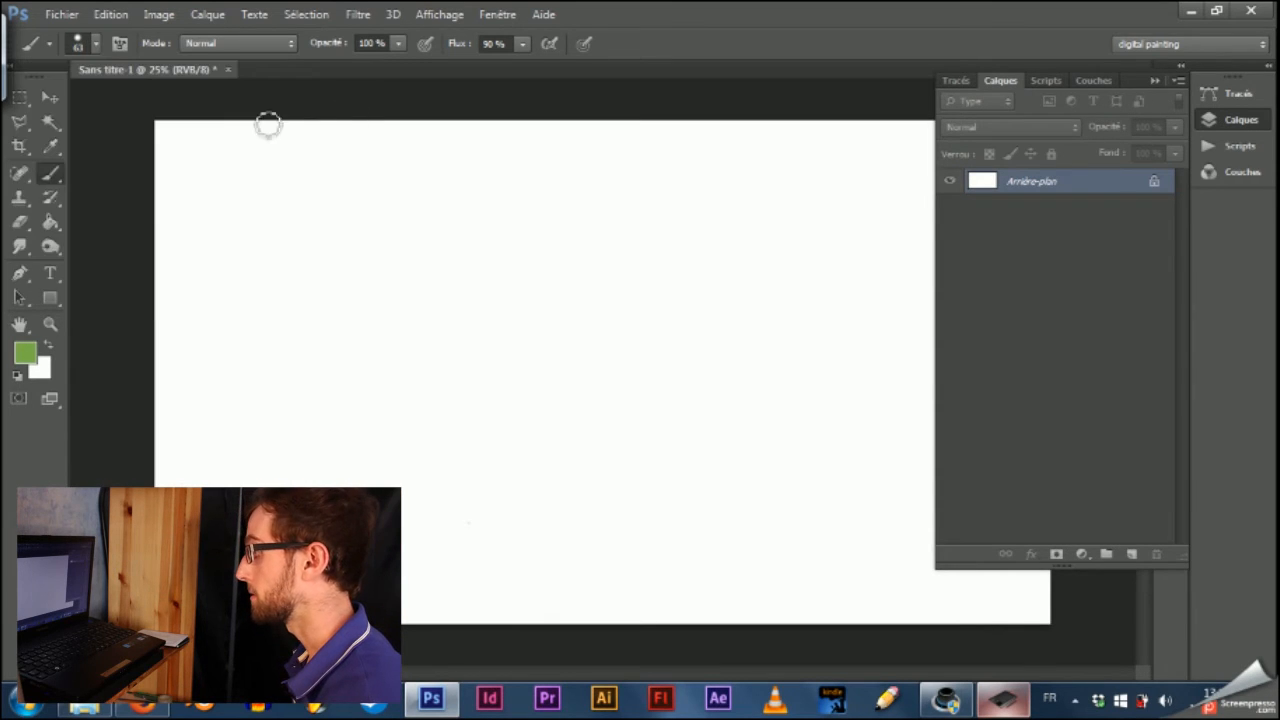
Choose the green #72af38 as the foreground colour
left_click(24, 356)
mouse_move(589, 343)
left_mouse_down()
mouse_move(671, 374)
mouse_move(676, 322)
left_mouse_up()
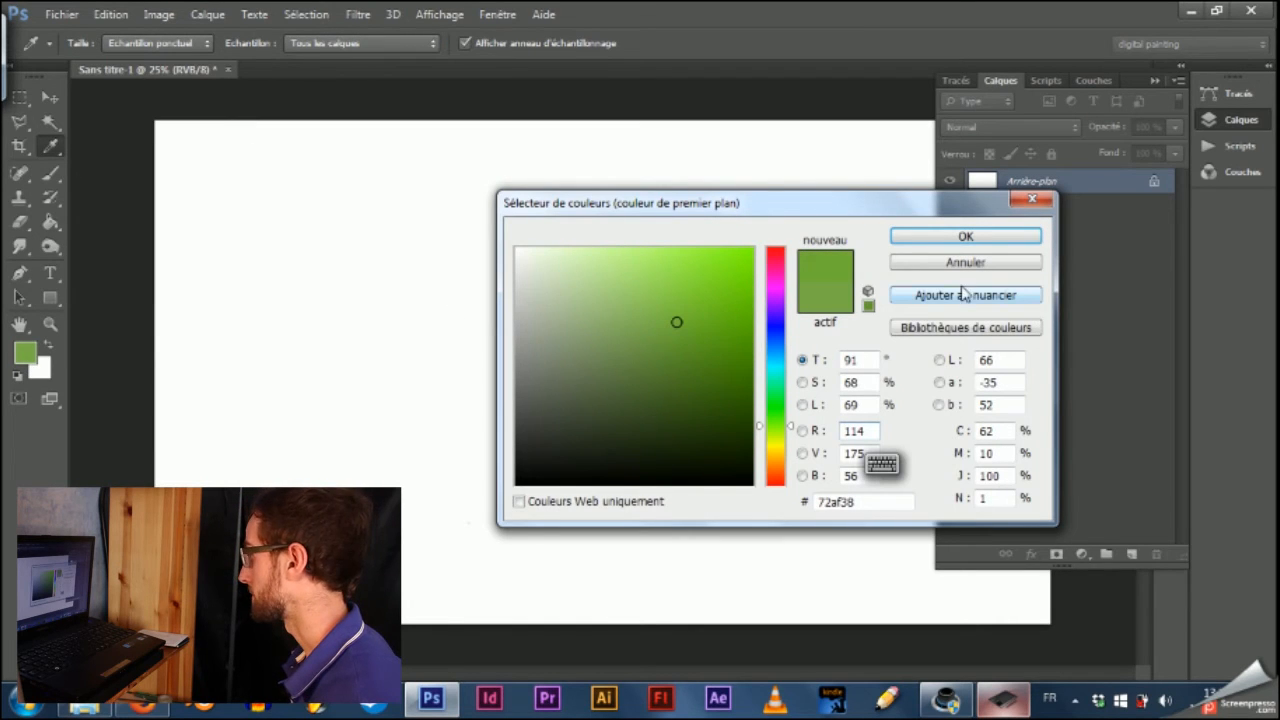
left_click(950, 238)
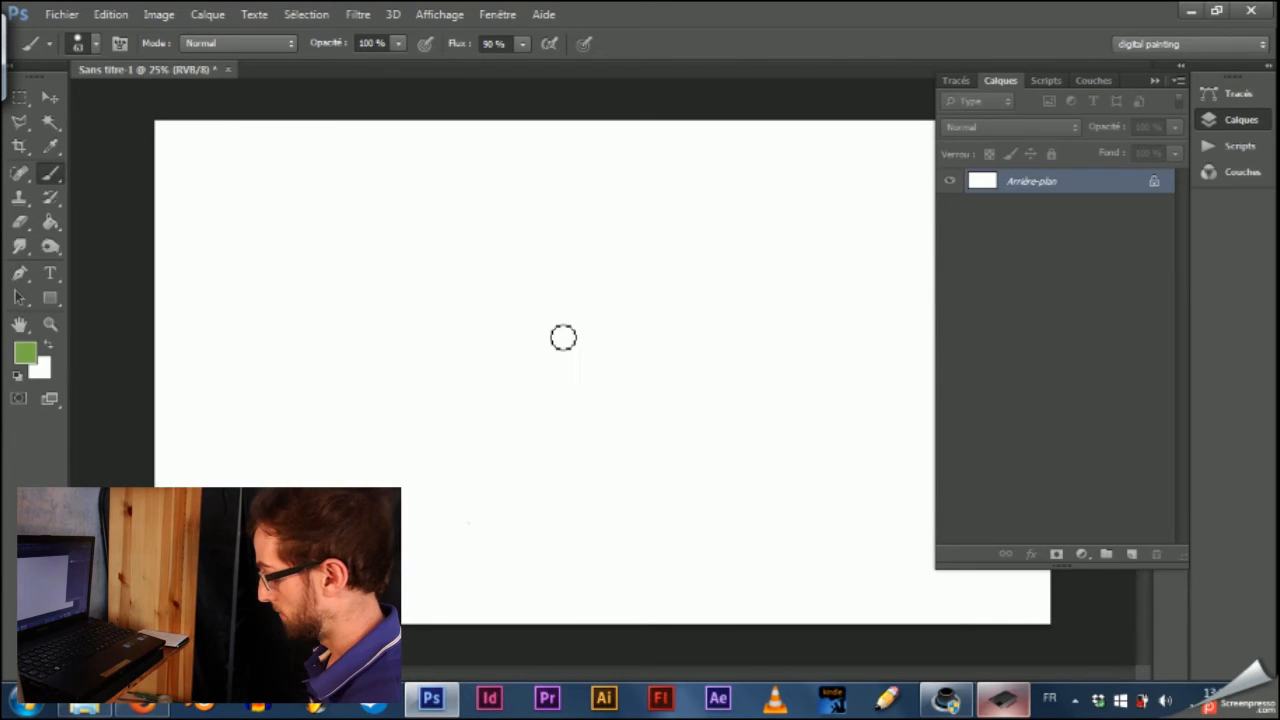
Resize the brush directly on the canvas to 298 px and paint a thick wavy green stroke across the upper canvas
right_click(508, 292, "ctrl+alt")
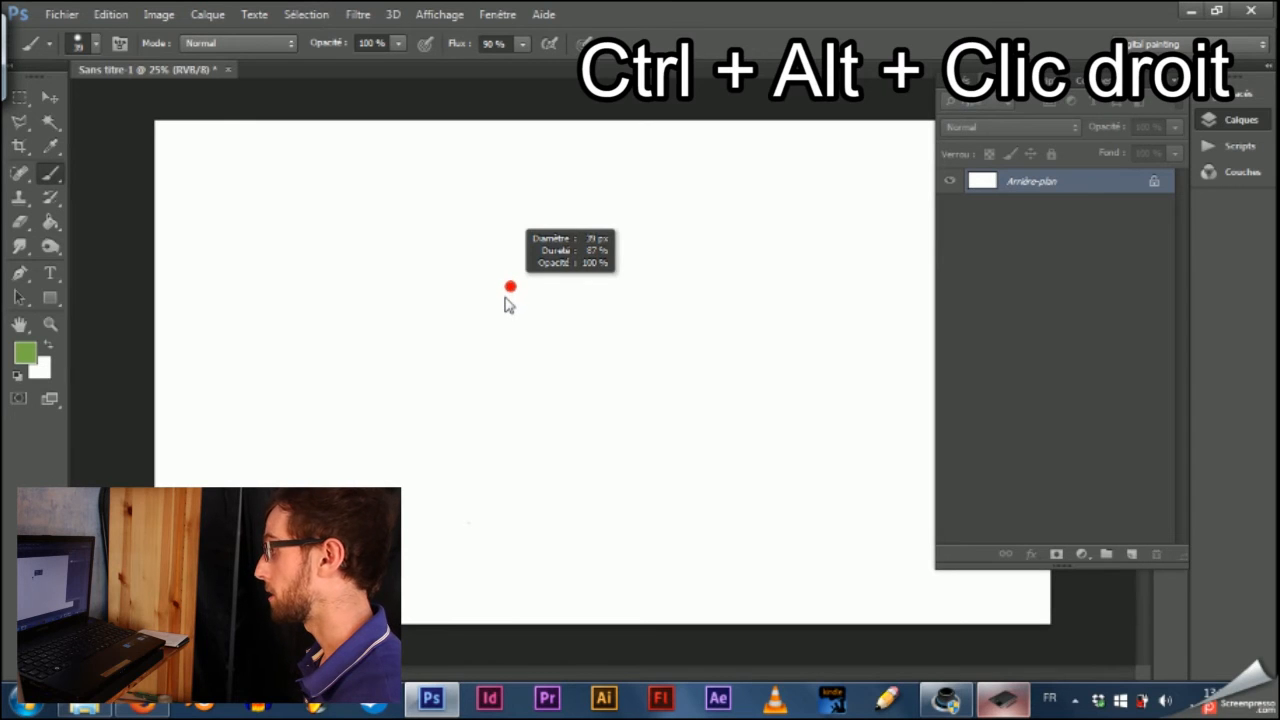
mouse_move(505, 300)
left_mouse_down()
mouse_move(580, 323)
mouse_move(537, 314)
mouse_move(574, 337)
mouse_move(557, 323)
mouse_move(713, 337)
mouse_move(417, 300)
mouse_move(497, 294)
mouse_move(580, 320)
mouse_move(489, 313)
mouse_move(523, 309)
mouse_move(530, 83)
mouse_move(491, 423)
mouse_move(534, 403)
left_mouse_up()
left_click_drag(407, 312, 300, 300)
mouse_move(265, 255)
left_mouse_down()
mouse_move(303, 240)
mouse_move(541, 247)
left_mouse_up()
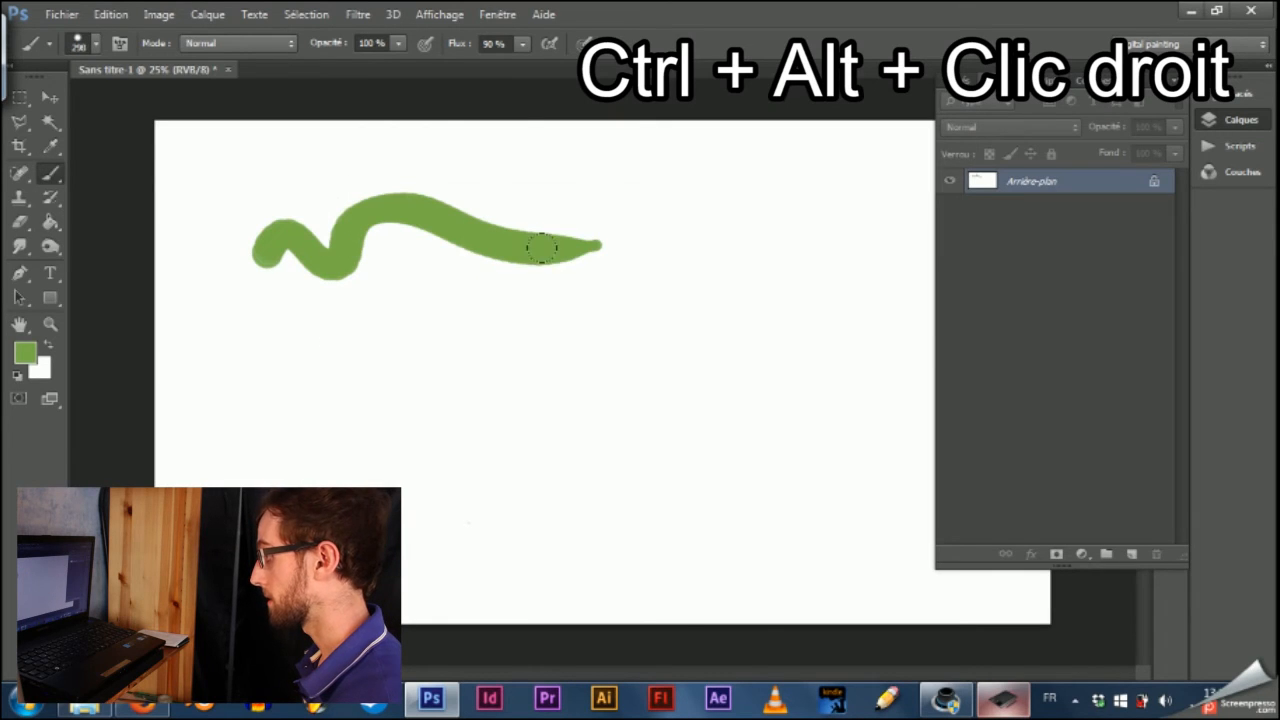
Paint three more wavy green strokes with varied brush size and hardness: one thin, one thick and short, one soft-edged
mouse_move(565, 340)
left_mouse_down()
mouse_move(527, 317)
mouse_move(546, 340)
mouse_move(642, 316)
mouse_move(800, 335)
left_mouse_up()
mouse_move(712, 278)
left_mouse_down()
mouse_move(717, 287)
mouse_move(731, 246)
mouse_move(666, 197)
mouse_move(632, 218)
left_mouse_up()
left_click_drag(675, 316, 679, 164)
mouse_move(681, 231)
left_mouse_down()
mouse_move(668, 427)
mouse_move(674, 196)
left_mouse_up()
left_click_drag(647, 391, 646, 403)
Pick a darker green with the on-canvas colour picker and paint a short and a long wavy stroke below the others
mouse_move(471, 393)
left_mouse_down()
mouse_move(427, 345)
mouse_move(446, 316)
mouse_move(511, 368)
mouse_move(505, 455)
left_mouse_up()
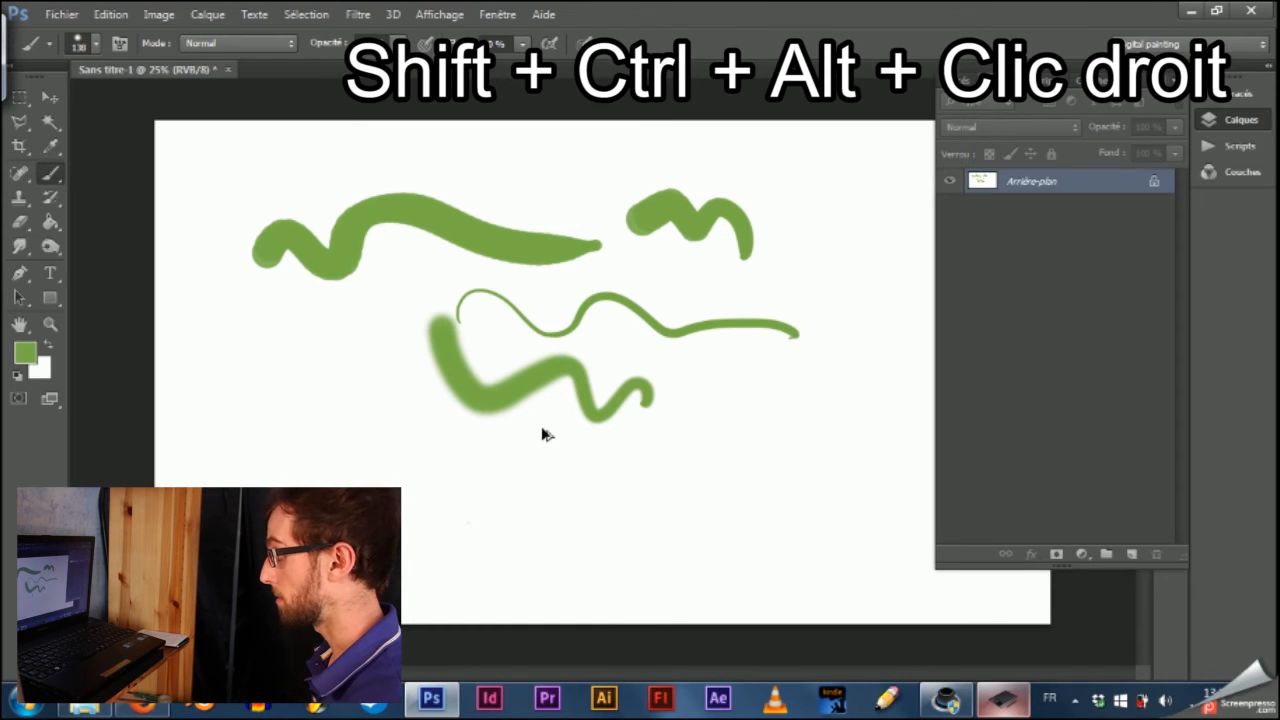
mouse_move(532, 425)
left_mouse_down()
mouse_move(551, 417)
mouse_move(586, 263)
mouse_move(480, 251)
mouse_move(574, 254)
mouse_move(606, 276)
mouse_move(583, 262)
mouse_move(366, 292)
mouse_move(317, 363)
mouse_move(504, 248)
mouse_move(571, 251)
mouse_move(726, 466)
mouse_move(694, 571)
mouse_move(668, 600)
mouse_move(700, 562)
mouse_move(538, 474)
mouse_move(608, 436)
mouse_move(500, 448)
mouse_move(423, 435)
mouse_move(488, 470)
mouse_move(457, 409)
mouse_move(514, 425)
mouse_move(449, 429)
mouse_move(468, 455)
left_mouse_up()
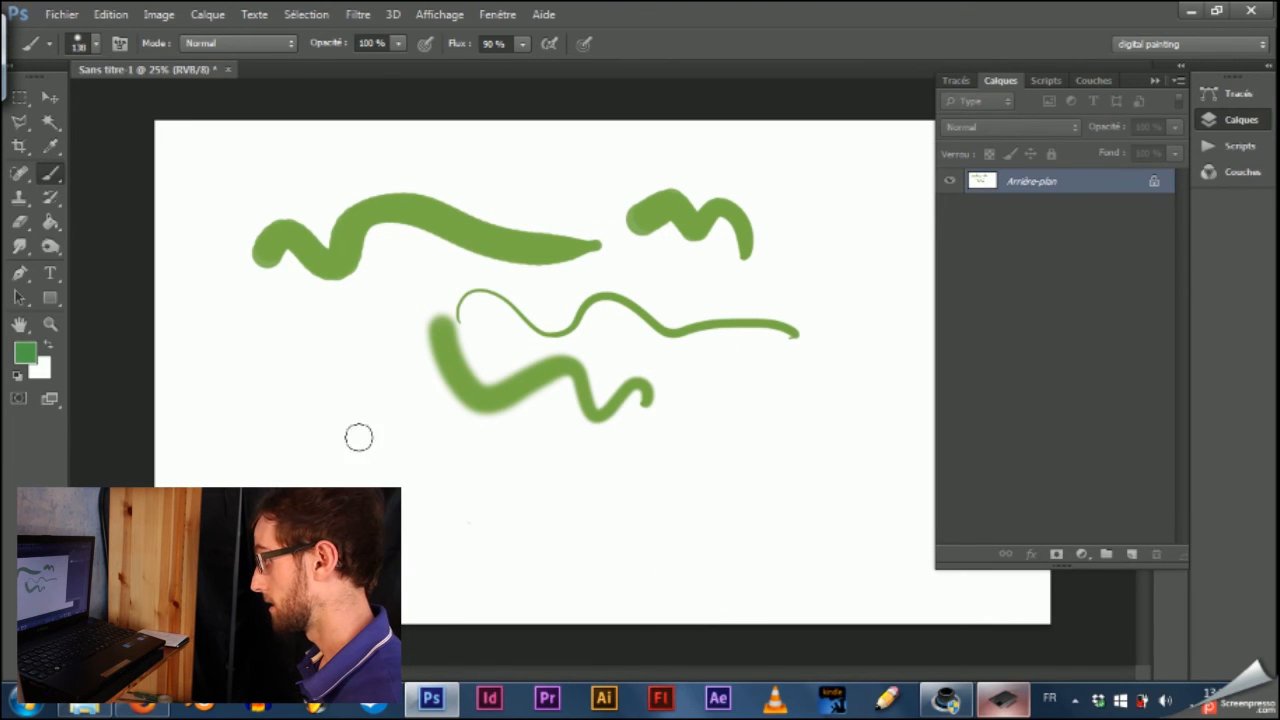
mouse_move(311, 437)
left_mouse_down()
mouse_move(389, 360)
mouse_move(413, 389)
mouse_move(384, 385)
left_mouse_up()
mouse_move(629, 423)
left_mouse_down()
mouse_move(677, 251)
mouse_move(607, 233)
left_mouse_up()
mouse_move(654, 450)
left_mouse_down()
mouse_move(799, 426)
mouse_move(779, 450)
mouse_move(740, 427)
mouse_move(602, 531)
mouse_move(571, 523)
mouse_move(583, 506)
mouse_move(640, 509)
left_mouse_up()
Try a brush stroke over the upper-left green stroke and undo it
mouse_move(310, 232)
left_mouse_down()
mouse_move(390, 320)
mouse_move(640, 400)
mouse_move(830, 380)
mouse_move(302, 260)
left_mouse_up()
key("ctrl+z")
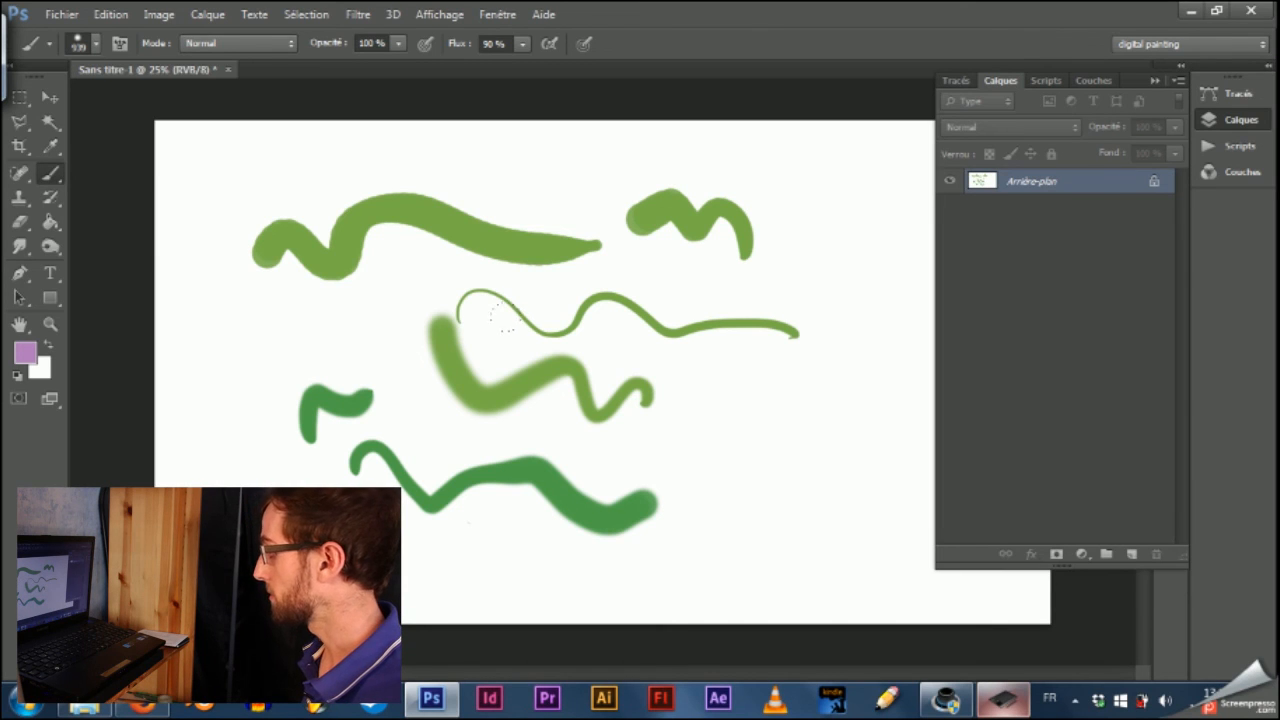
Pick a peach foreground colour on the canvas and set the brush to 120 px diameter with 100 % hardness
right_click(589, 367, "alt+shift")
mouse_move(592, 361)
left_mouse_down()
mouse_move(642, 213)
mouse_move(680, 217)
mouse_move(605, 264)
left_mouse_up()
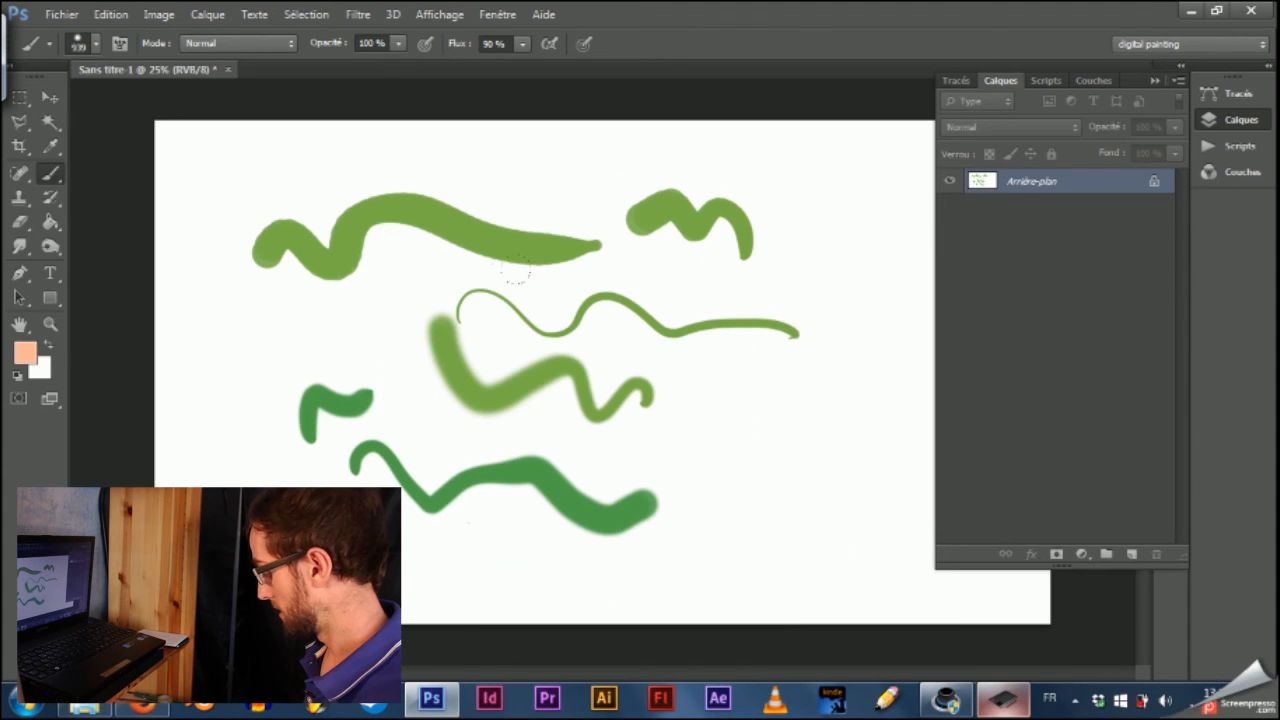
mouse_move(614, 358)
left_mouse_down()
mouse_move(626, 366)
mouse_move(538, 343)
mouse_move(571, 357)
mouse_move(580, 280)
mouse_move(590, 470)
mouse_move(704, 461)
mouse_move(560, 446)
mouse_move(577, 451)
left_mouse_up()
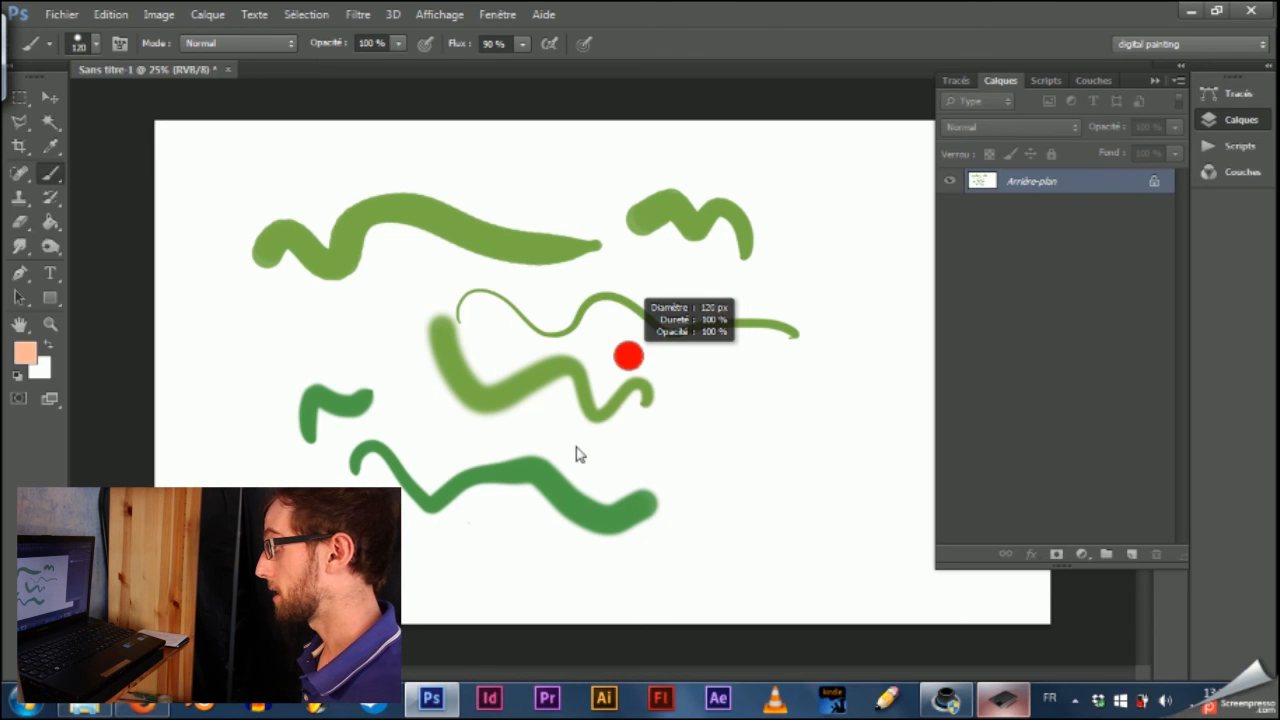